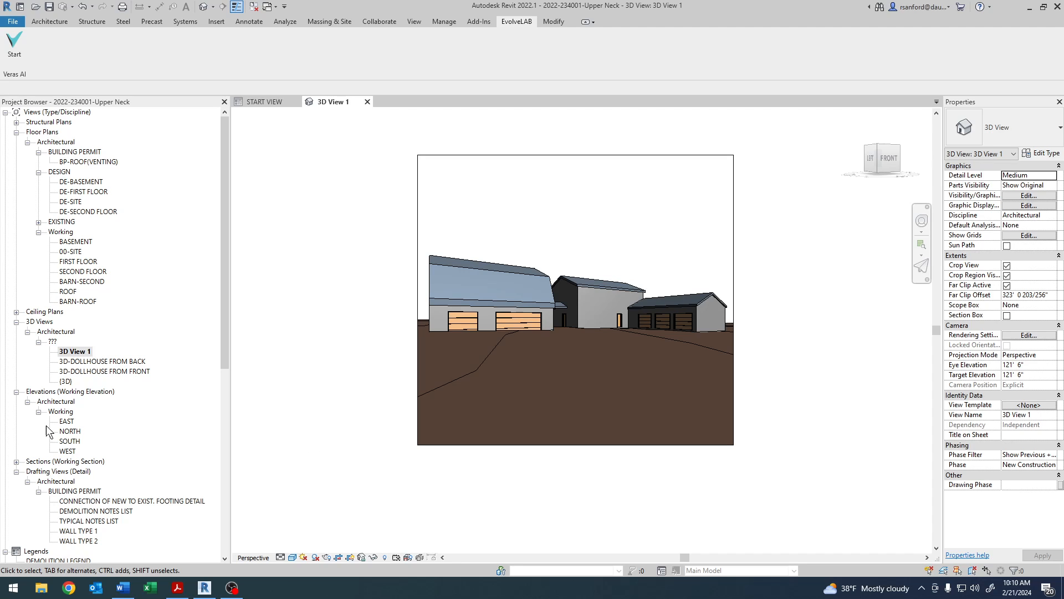
# - Open the working FIRST FLOOR plan and examine the layout of the barn and house
pyautogui.doubleClick(75, 262)
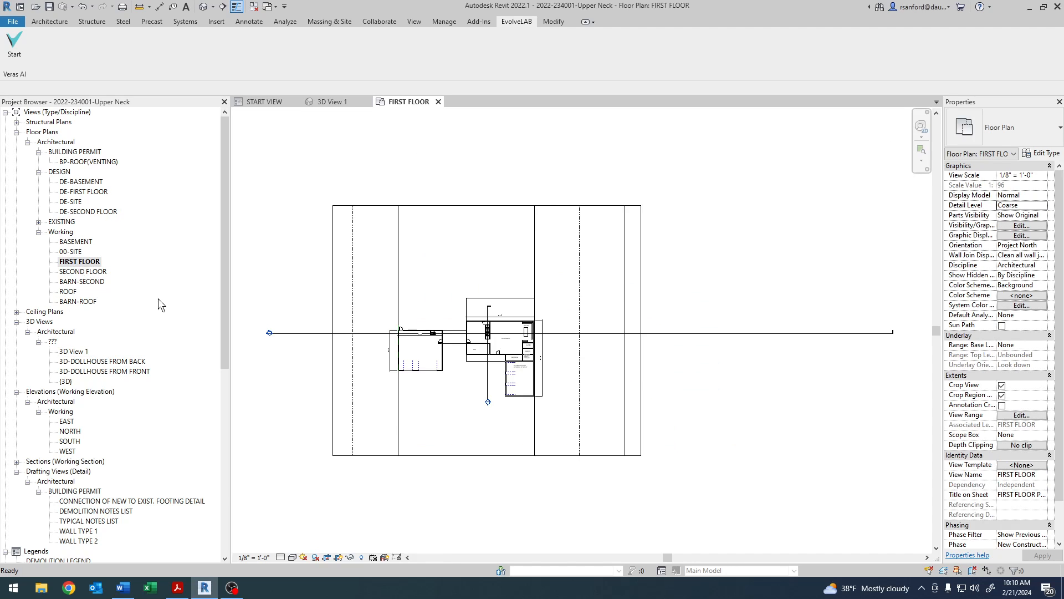
pyautogui.scroll(5, 495, 379)
pyautogui.moveTo(464, 356); pyautogui.dragTo(597, 405, button='middle')
pyautogui.scroll(1, 542, 418)
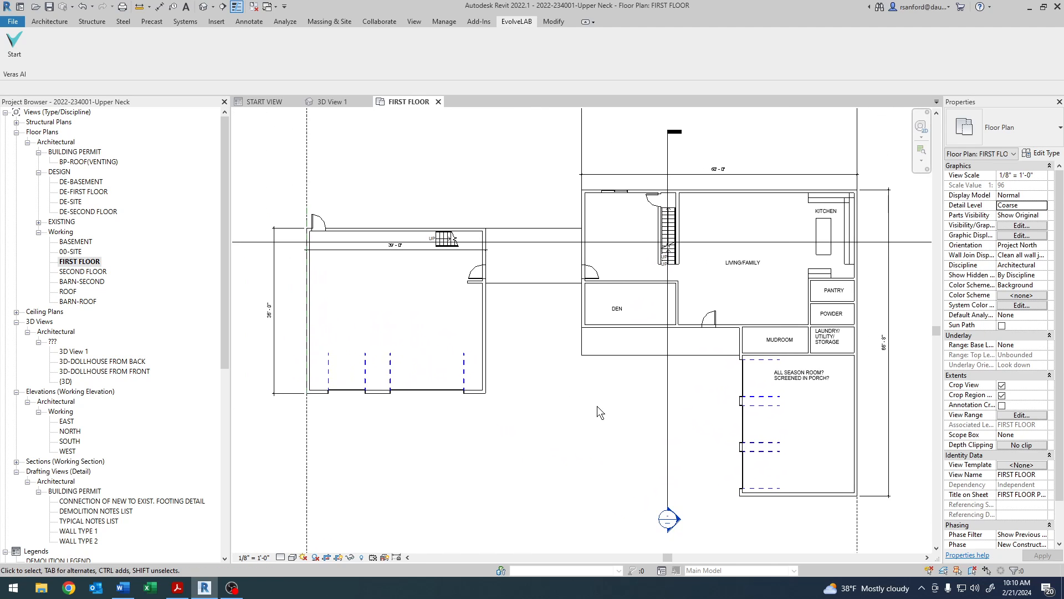
pyautogui.scroll(-1, 527, 431)
pyautogui.moveTo(528, 430); pyautogui.dragTo(515, 418, button='middle')
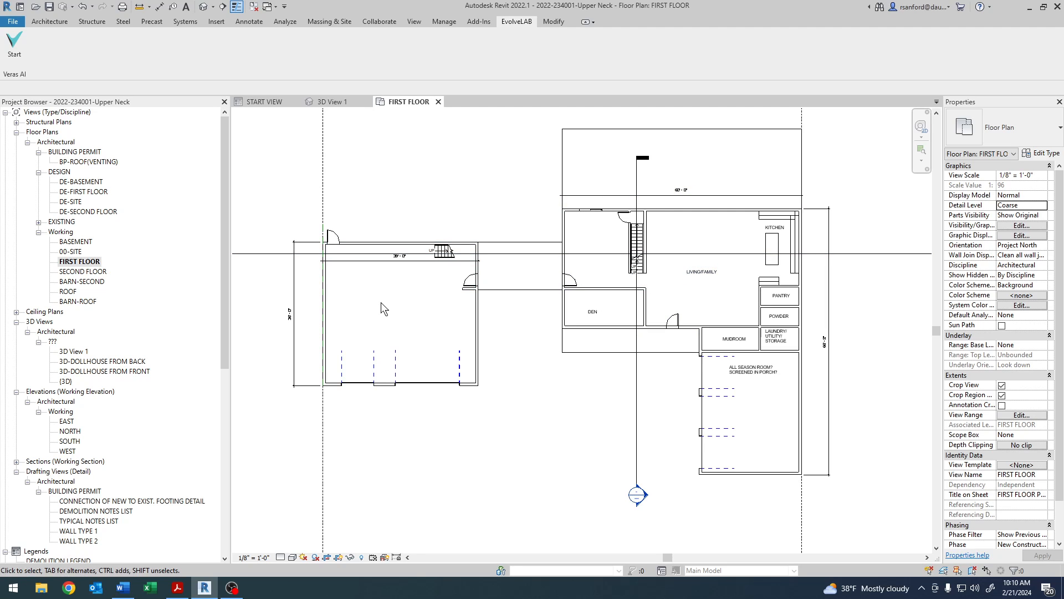
# - Review the SECOND FLOOR and FIRST FLOOR plans against the exterior perspective, ending in 3D View 1
pyautogui.doubleClick(101, 272)
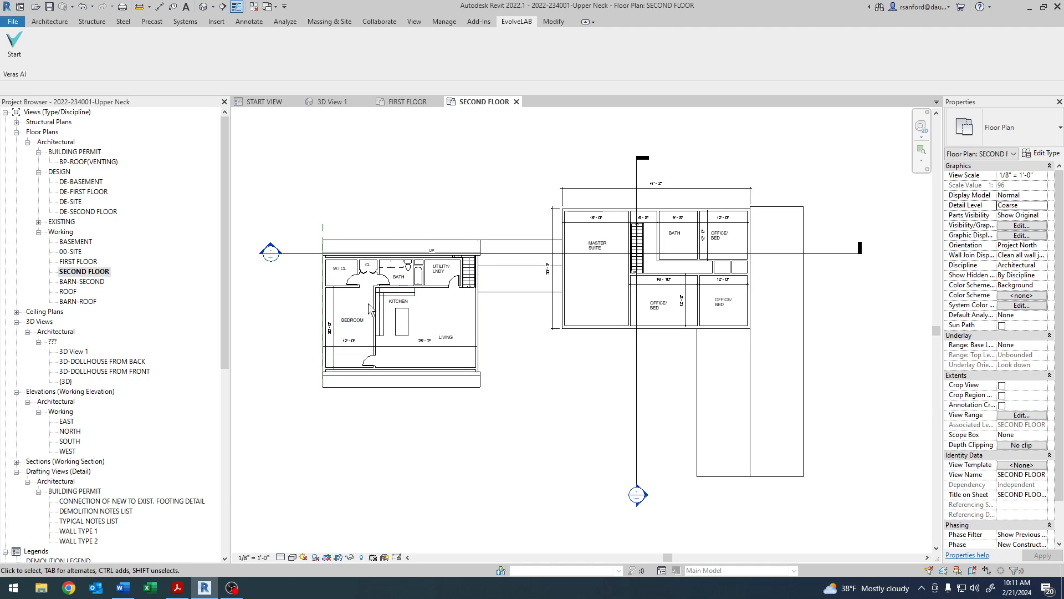
pyautogui.click(404, 102)
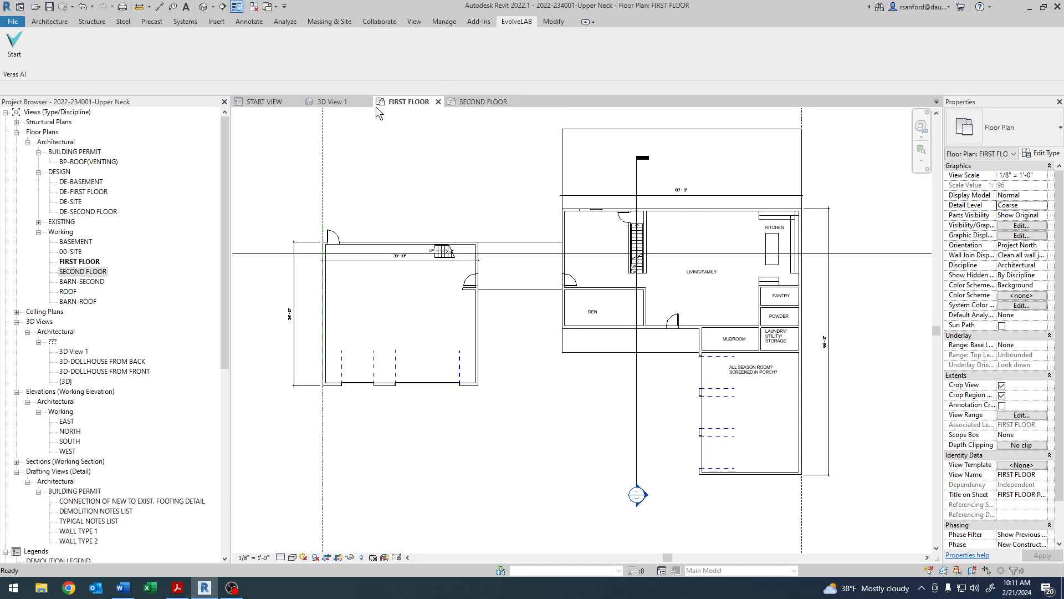
pyautogui.click(330, 102)
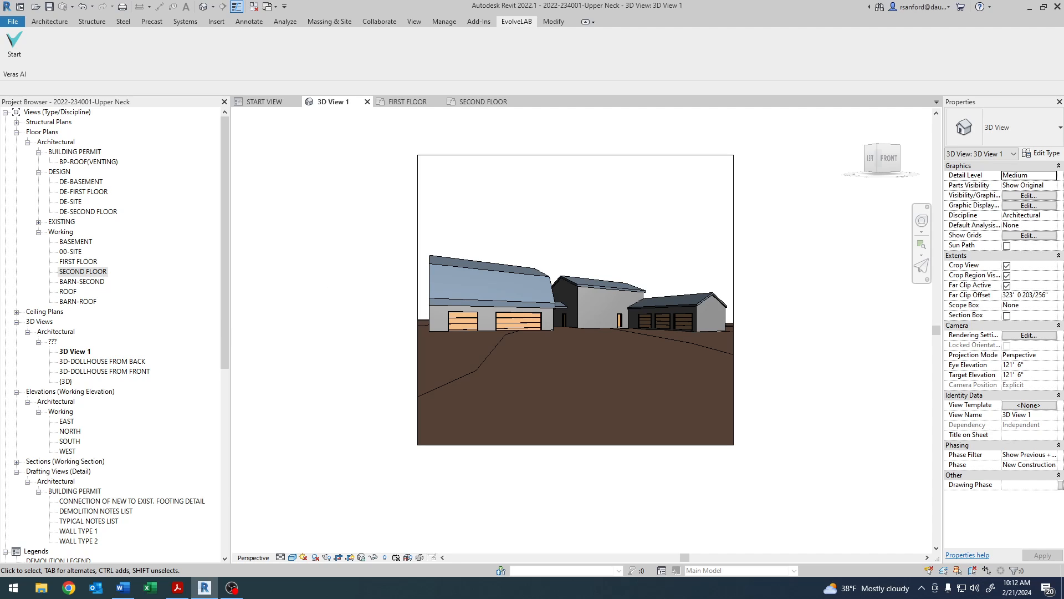
pyautogui.doubleClick(82, 261)
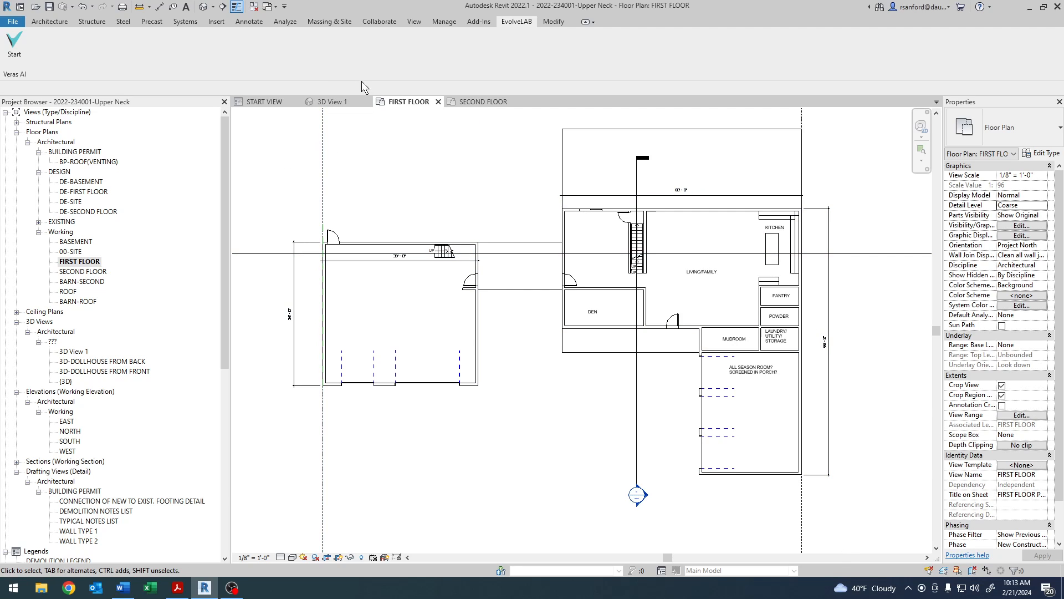
pyautogui.click(334, 103)
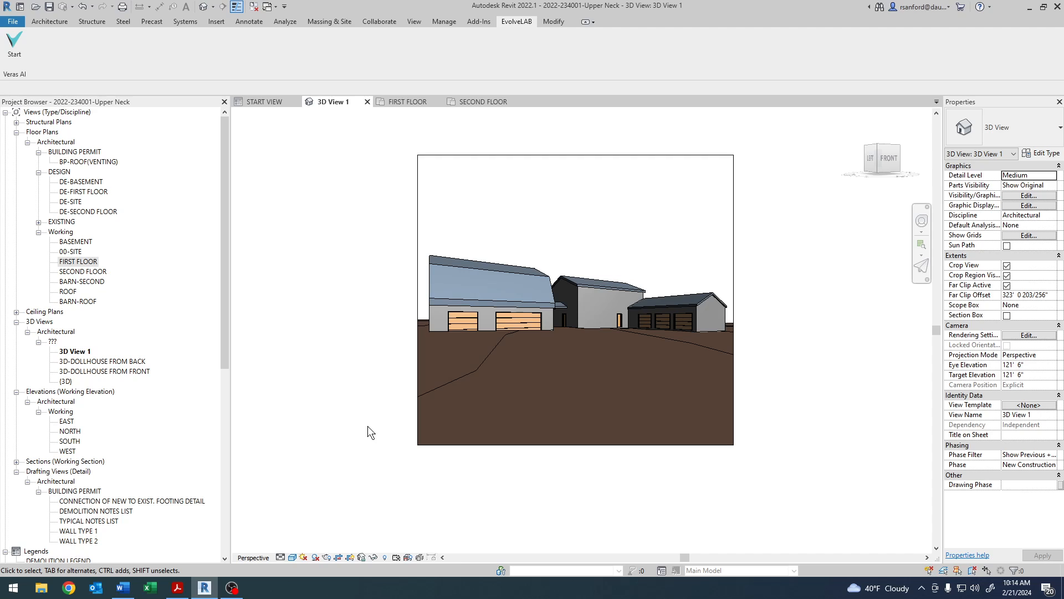
# - Launch Veras AI on the perspective view, browse the exterior style presets and select Starchitecture Realistic
pyautogui.click(16, 47)
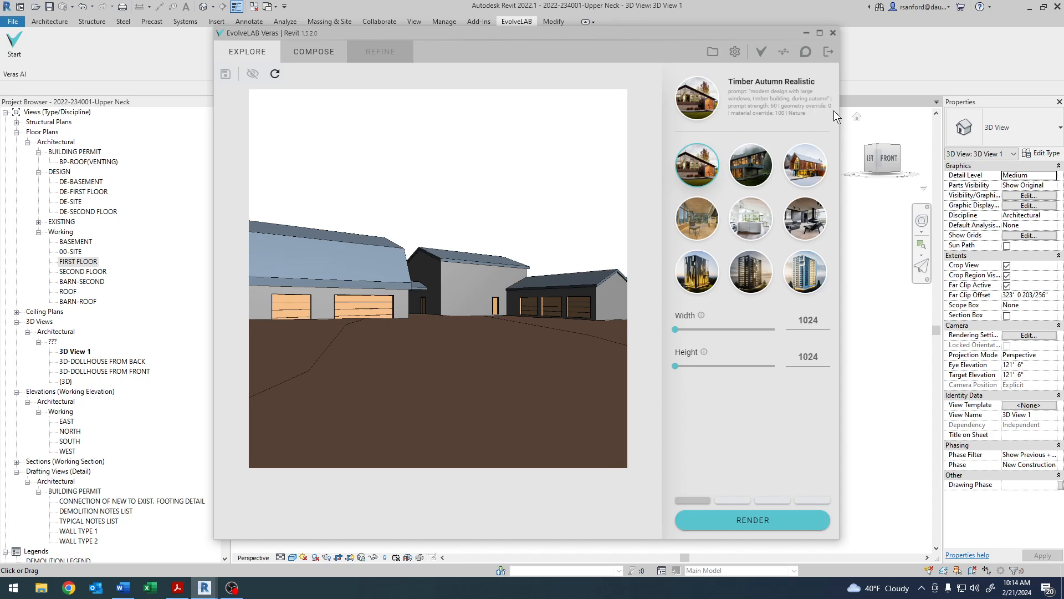
pyautogui.click(753, 165)
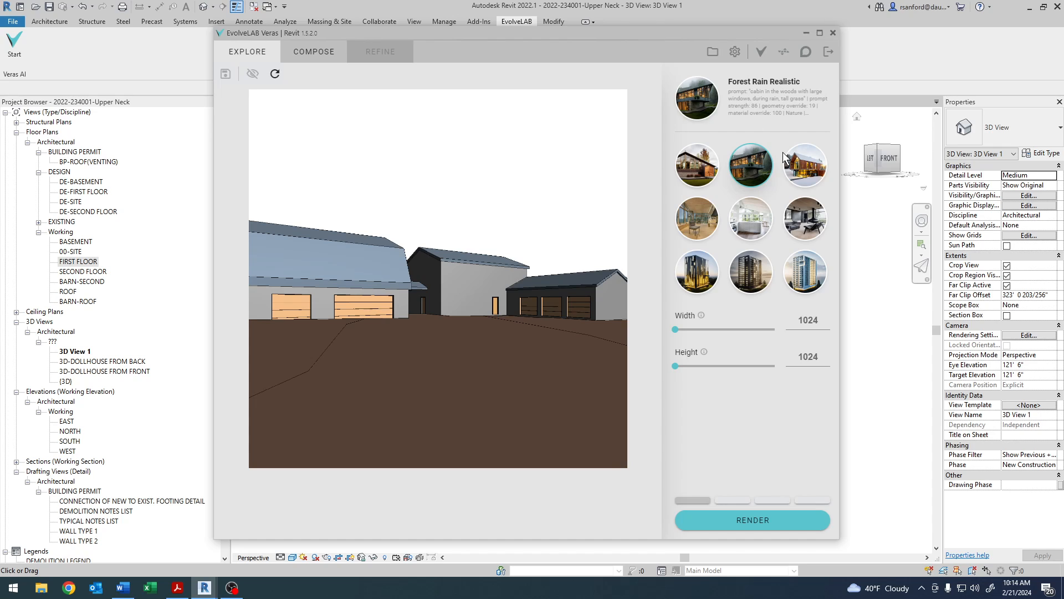
pyautogui.click(809, 176)
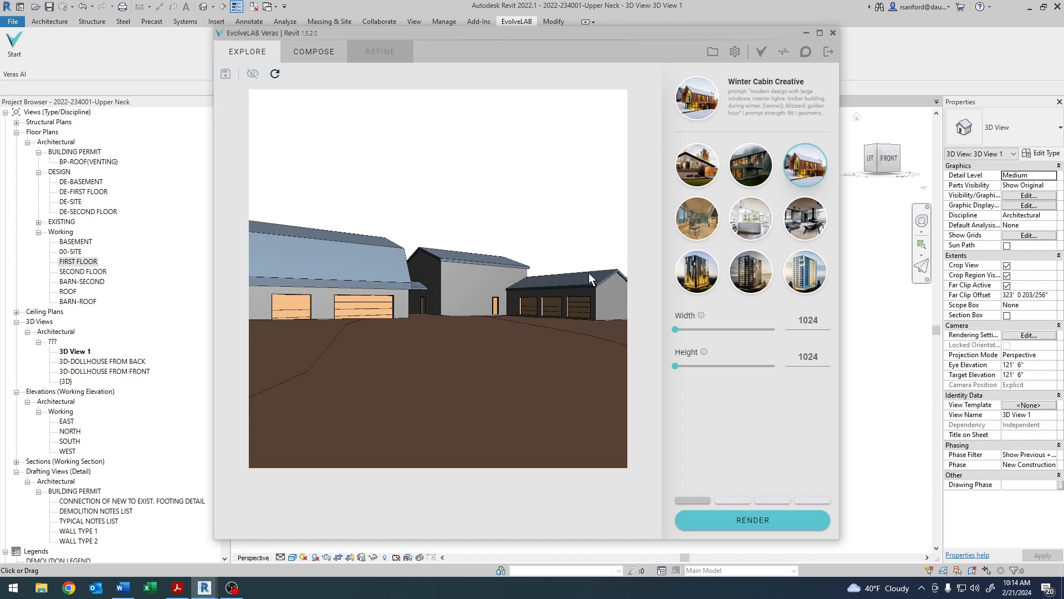
pyautogui.click(698, 277)
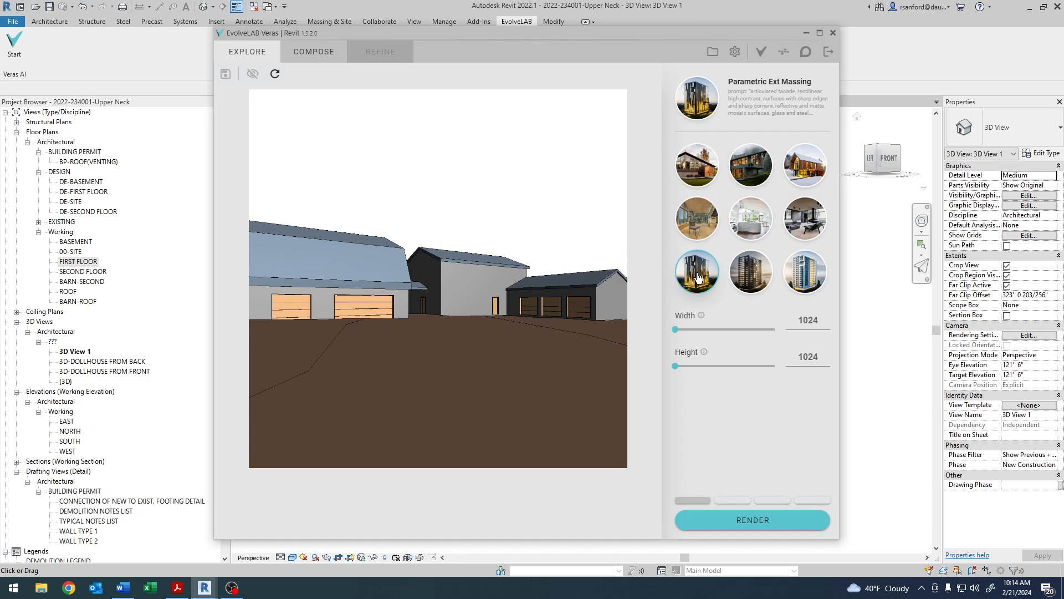
pyautogui.click(749, 279)
pyautogui.click(802, 278)
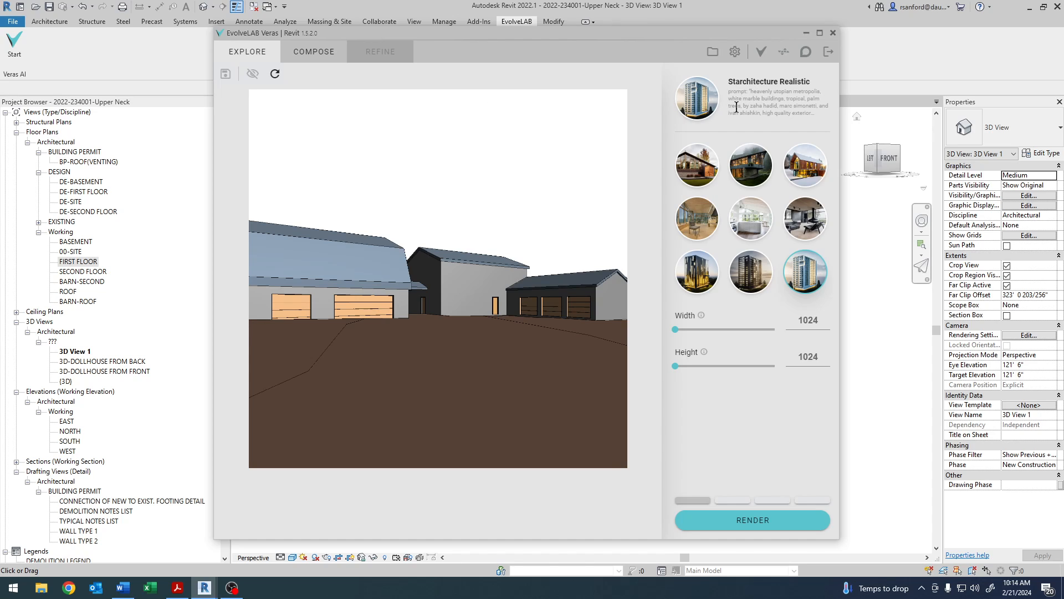
# - In the compose settings, set the render size to 2240 by 1088 and the Geometry Override to 80
pyautogui.click(304, 56)
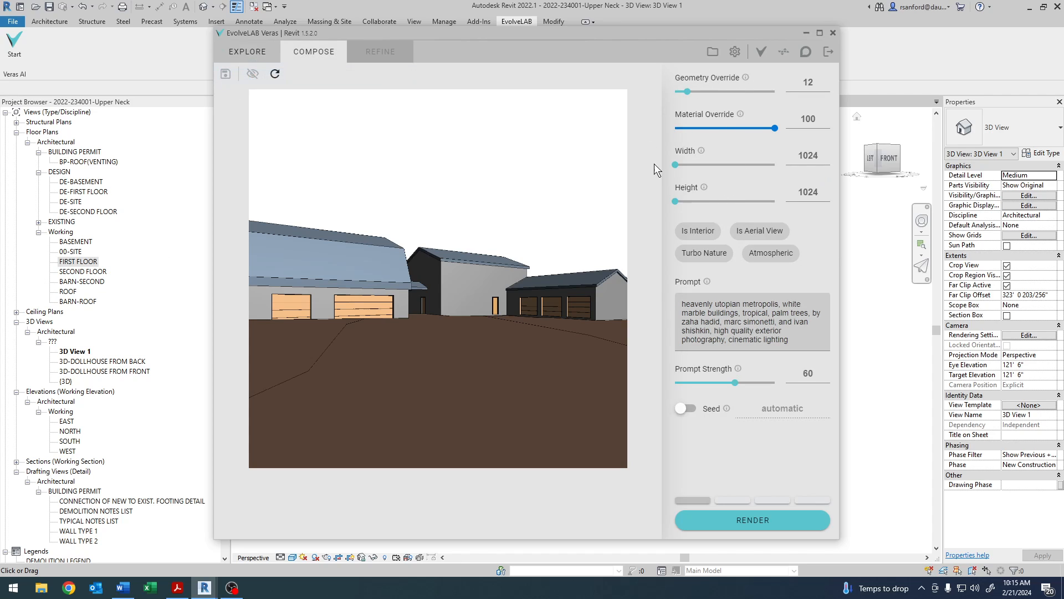
pyautogui.moveTo(676, 169); pyautogui.dragTo(794, 165)
pyautogui.moveTo(693, 198); pyautogui.dragTo(680, 204)
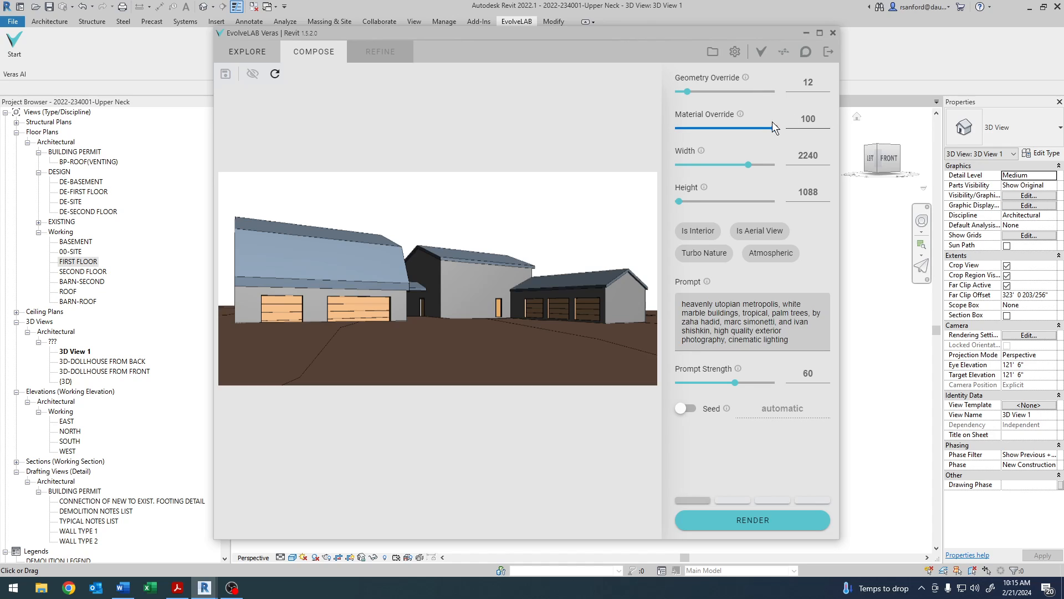
pyautogui.moveTo(739, 116)
pyautogui.moveTo(688, 93); pyautogui.dragTo(756, 92)
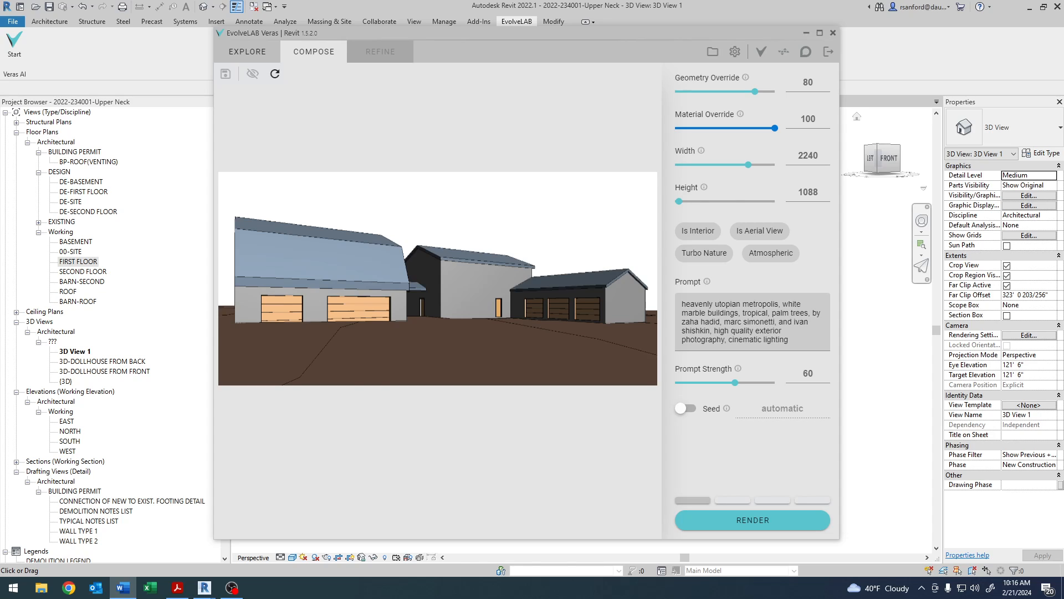
# - Replace the prompt with "modern farmhouse, white wood siding with black accents, windows on house with black shutters, red barn, in the woods"
pyautogui.click(797, 344)
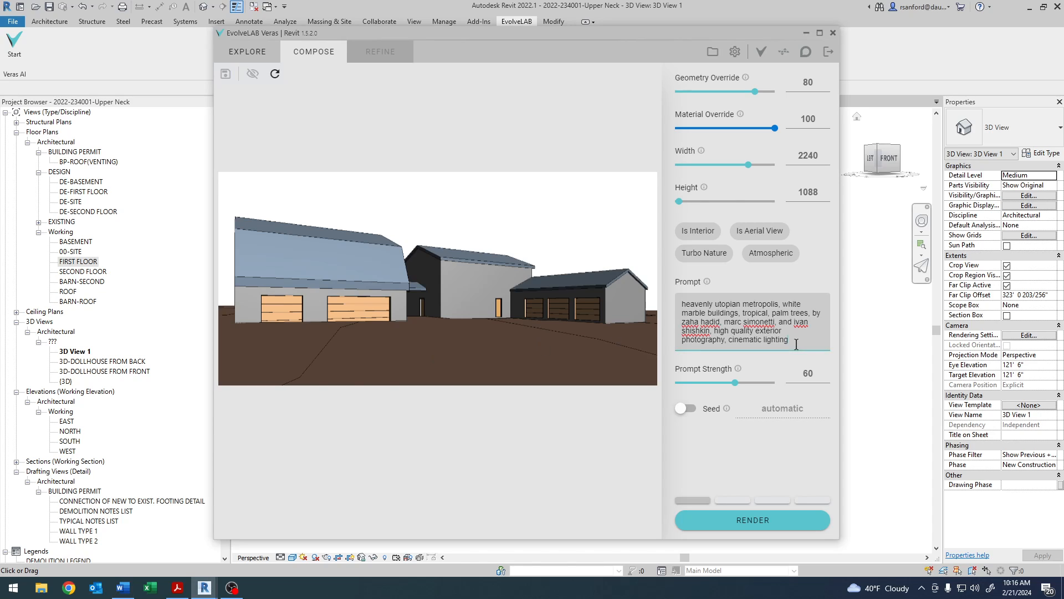
pyautogui.moveTo(796, 344); pyautogui.dragTo(645, 301)
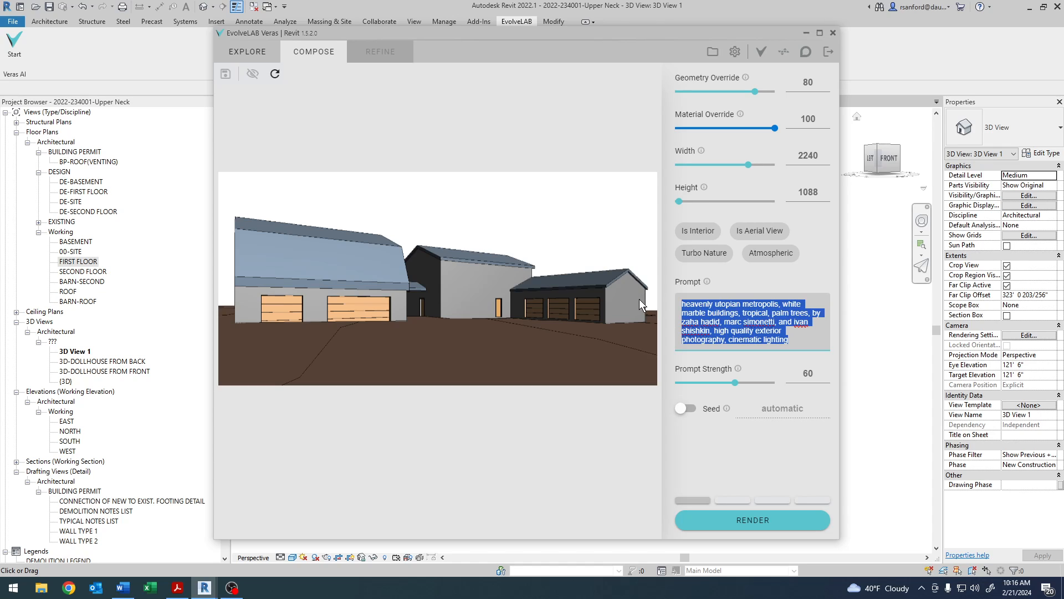
pyautogui.write('modern farmhouse, white wood siding with black accents, windows on house with black shutters, red barn, in the woods')
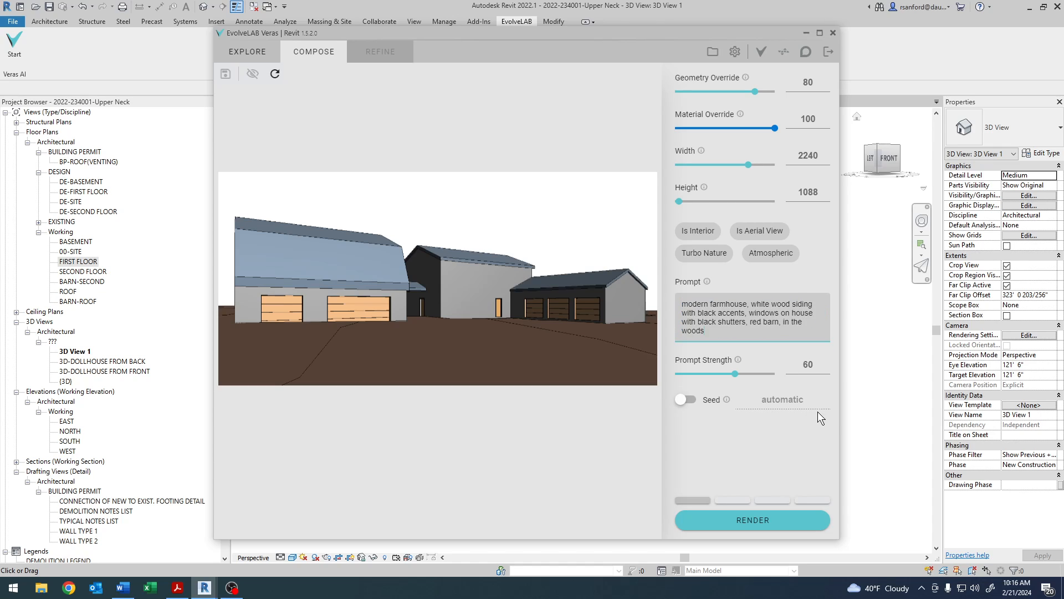
# - Set the Prompt Strength to 80, enable Turbo Nature and render the view
pyautogui.moveTo(739, 364)
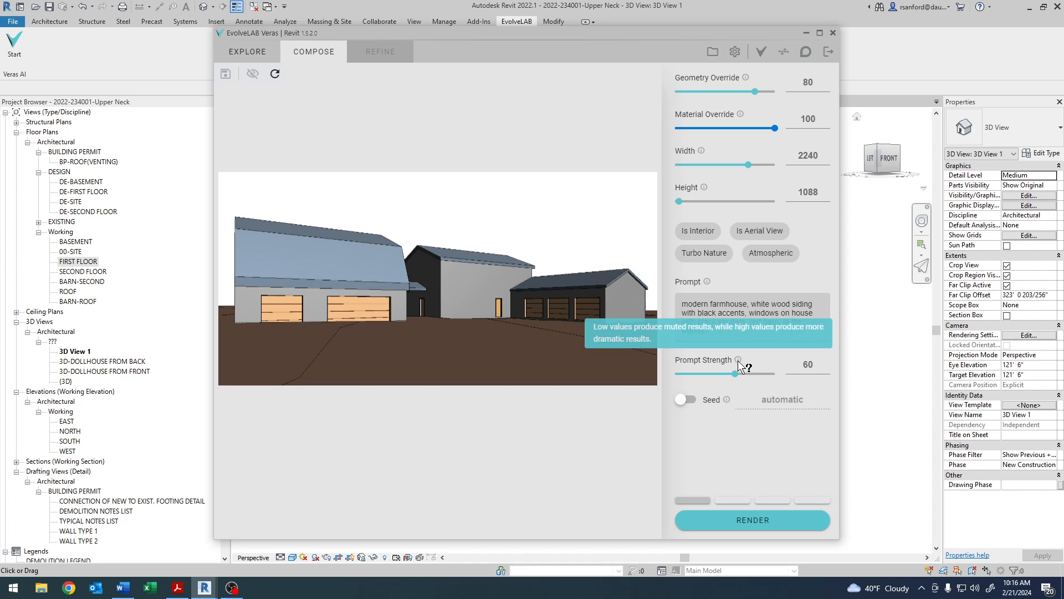
pyautogui.moveTo(736, 374); pyautogui.dragTo(756, 376)
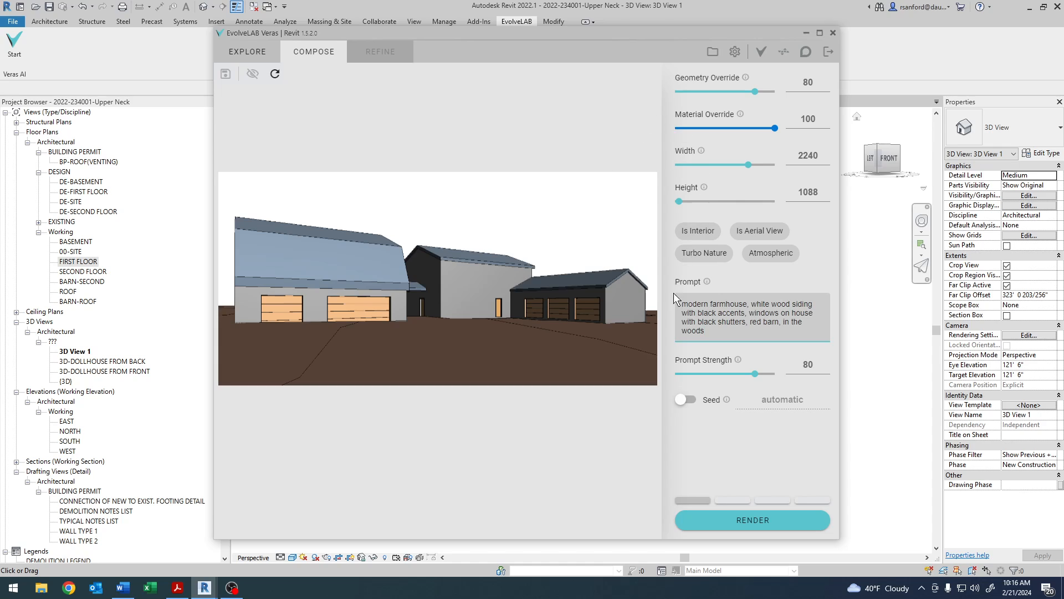
pyautogui.click(713, 255)
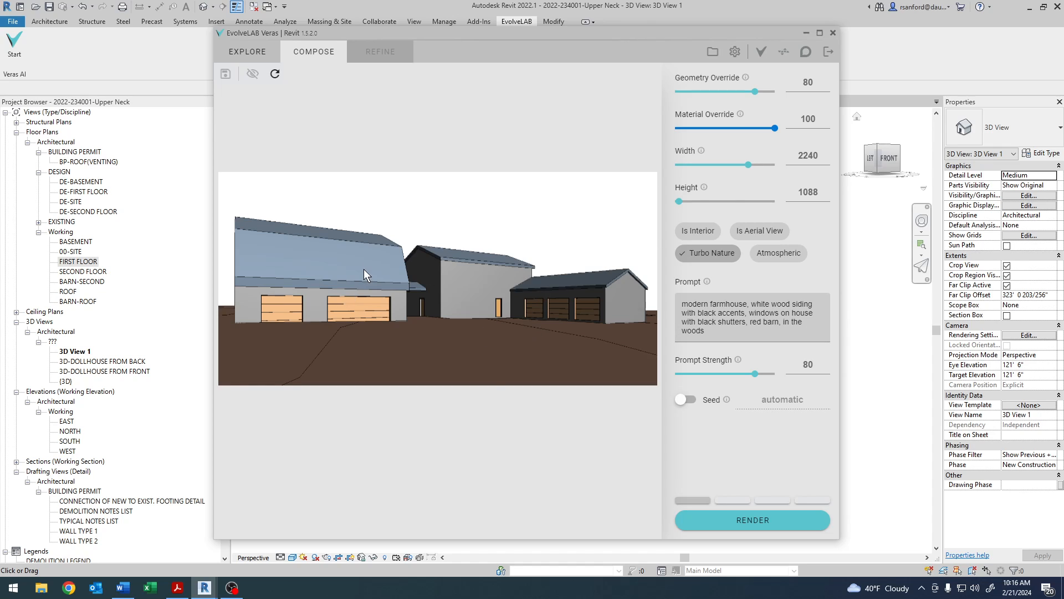
pyautogui.click(706, 526)
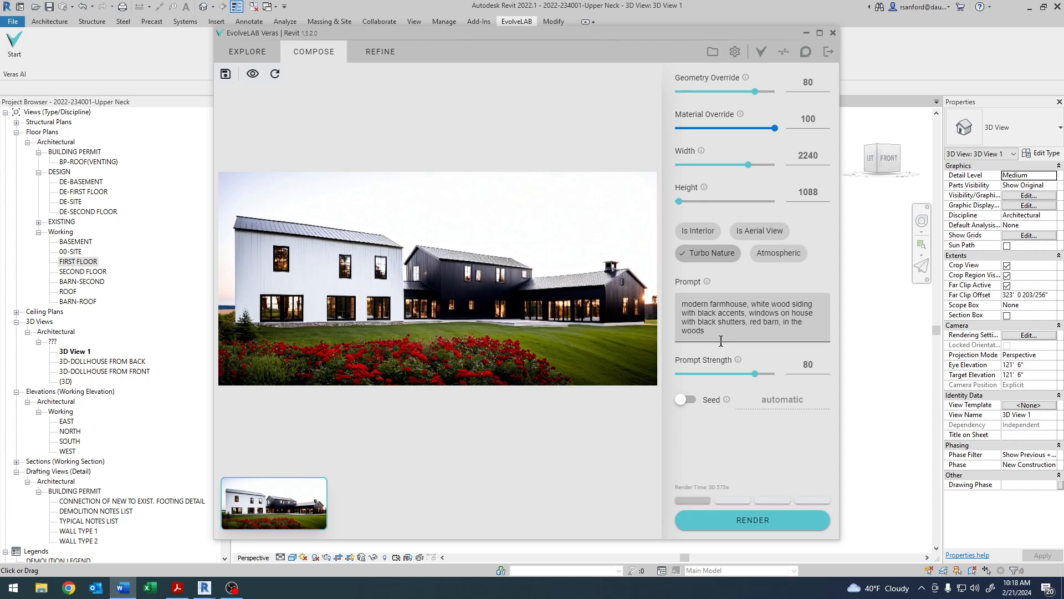
# - Prompt four renders: modern farmhouse, white vertical siding, house windows with wood shutters, white barn, breezeway between house and barn, grey metal roof, wood garage doors, in woods
pyautogui.moveTo(711, 336); pyautogui.dragTo(664, 302)
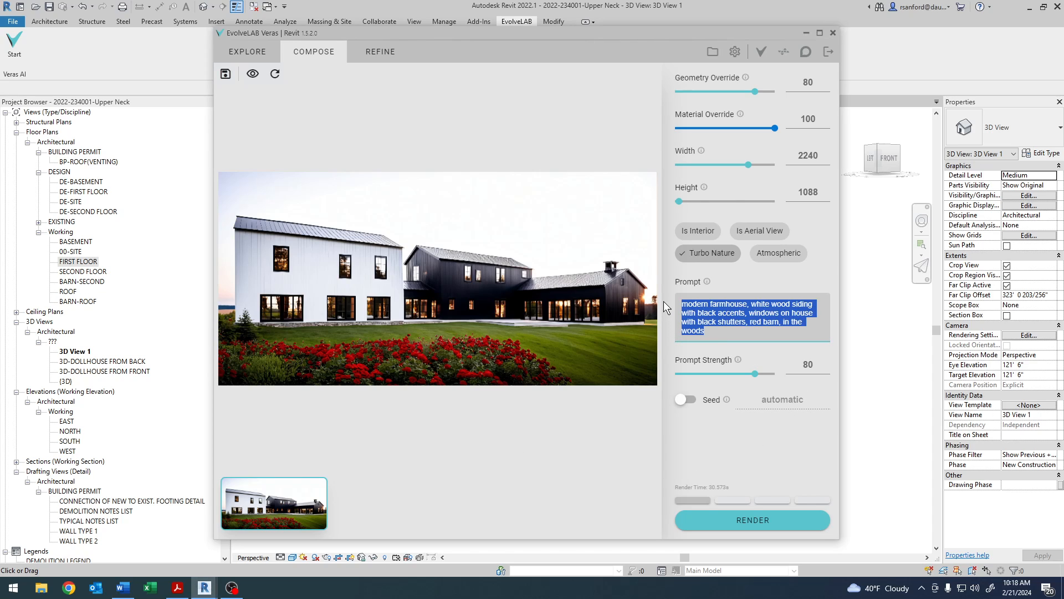
pyautogui.write('modern farmhouse, white vertical siding, windows on house with wood shutters, white barn, breezeway in between house and barn, grey metal roof, wood garage doors, in the woods')
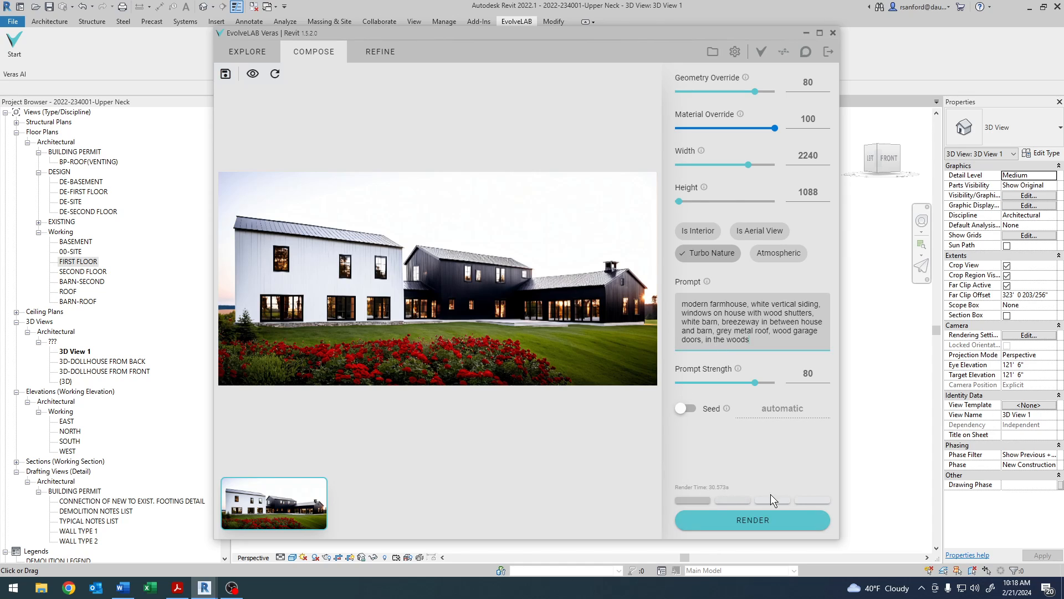
pyautogui.click(810, 502)
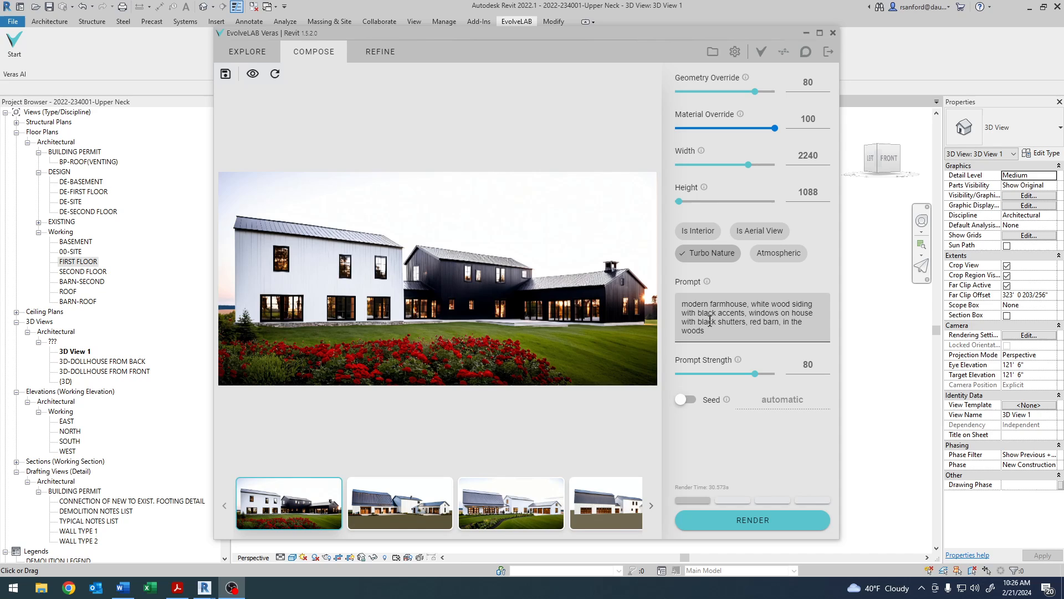
# - Compare the generated farmhouse renderings, examining the barn, breezeway, garage doors, windows and landscaping in each
pyautogui.click(387, 503)
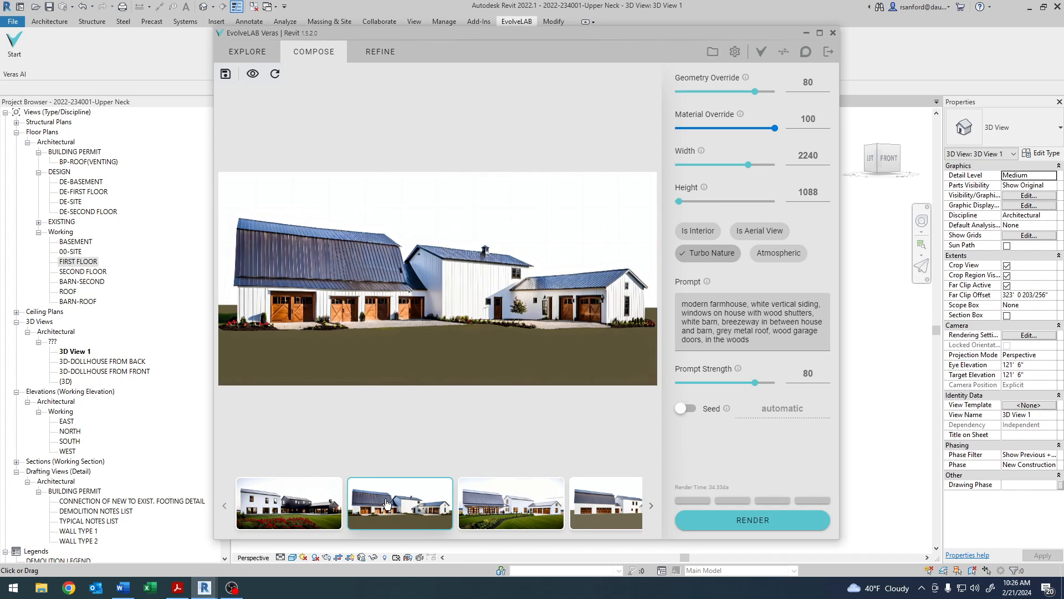
pyautogui.click(305, 512)
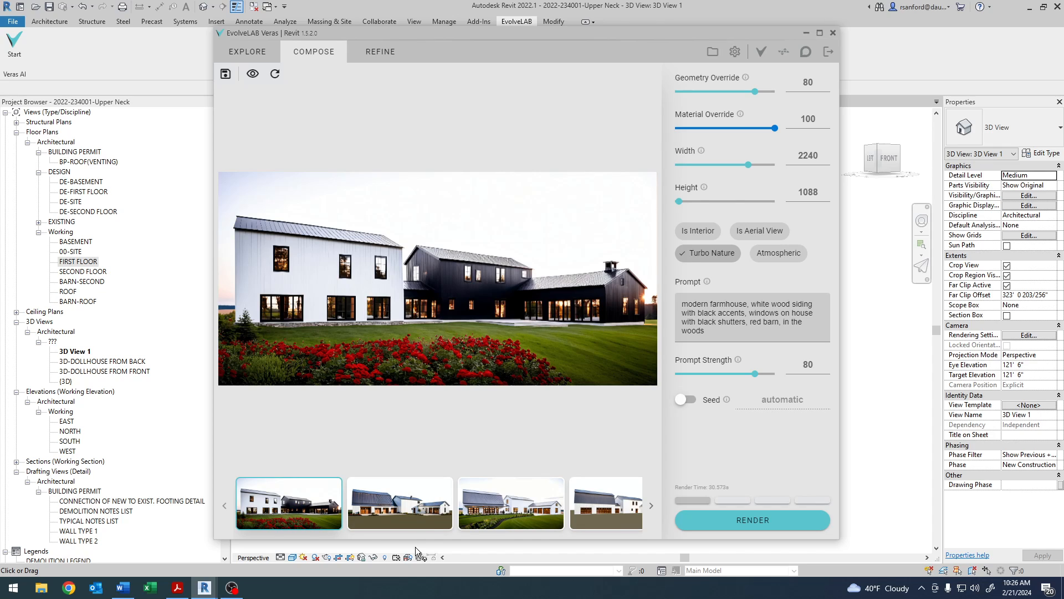
pyautogui.click(420, 511)
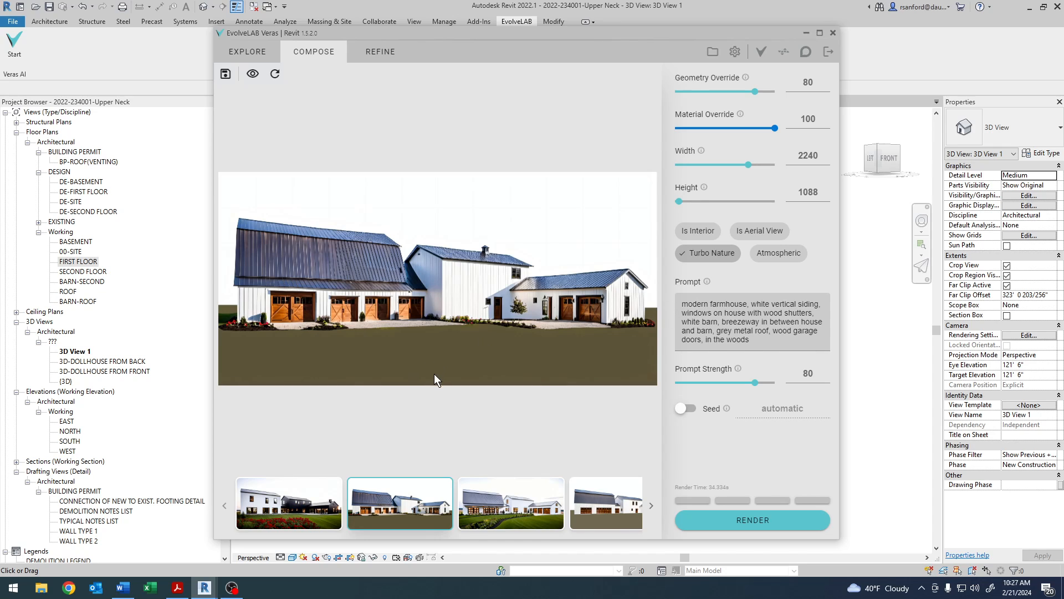
pyautogui.click(478, 510)
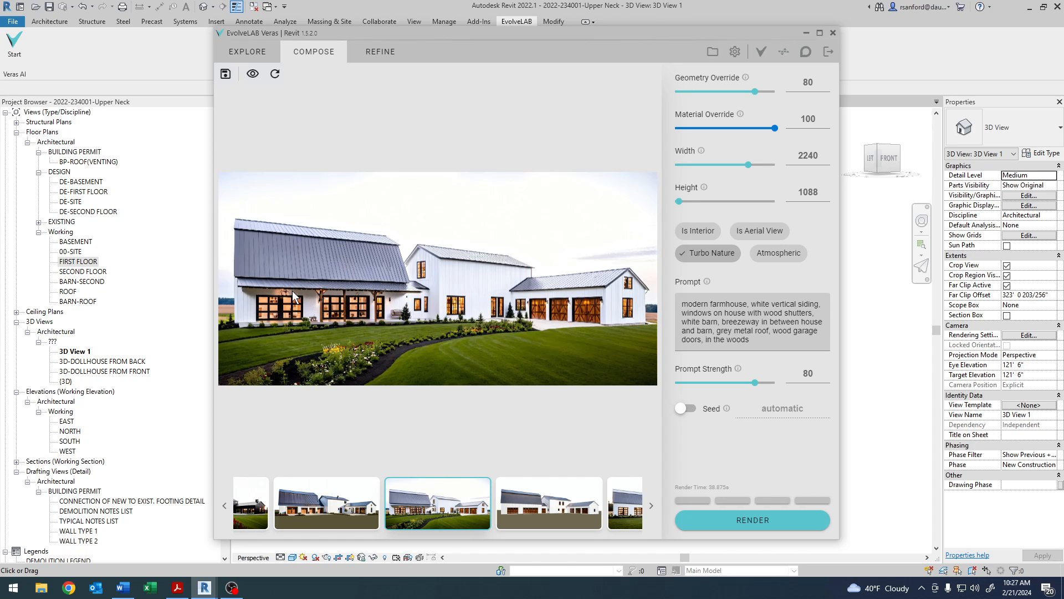
pyautogui.click(317, 524)
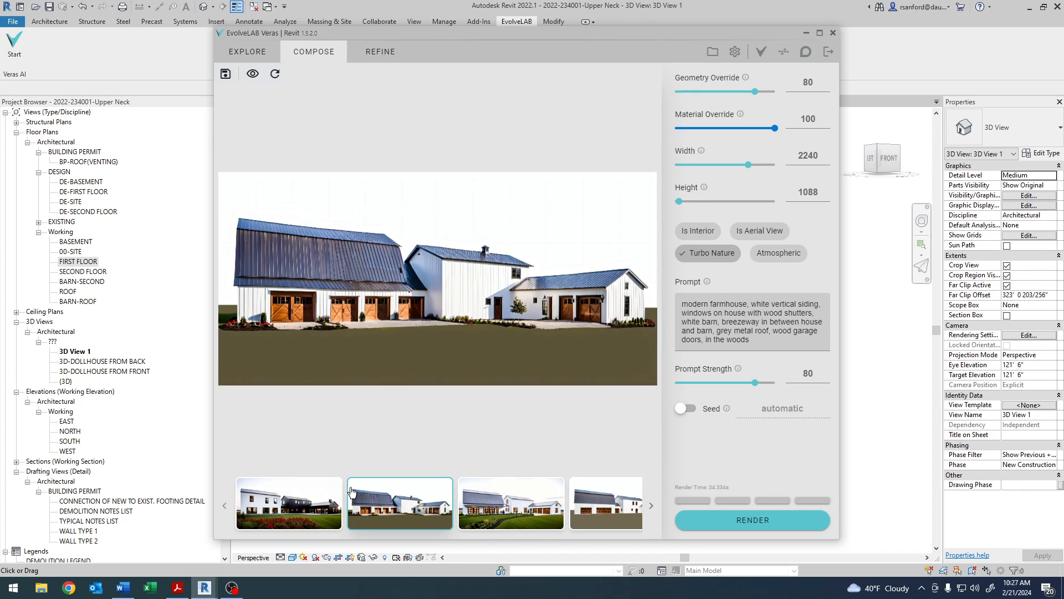
pyautogui.click(601, 507)
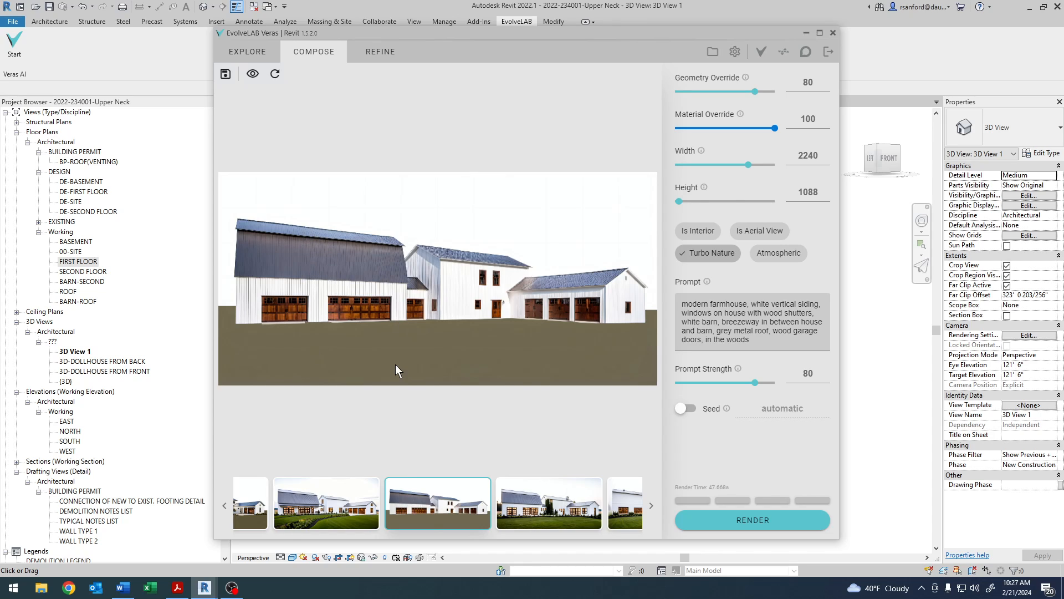
pyautogui.click(309, 511)
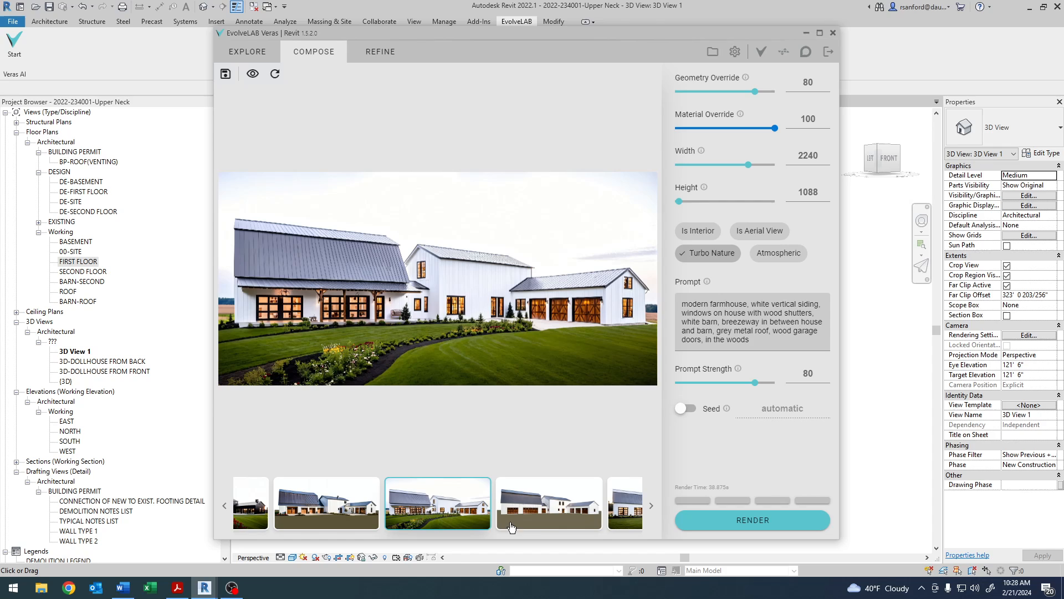
pyautogui.click(534, 511)
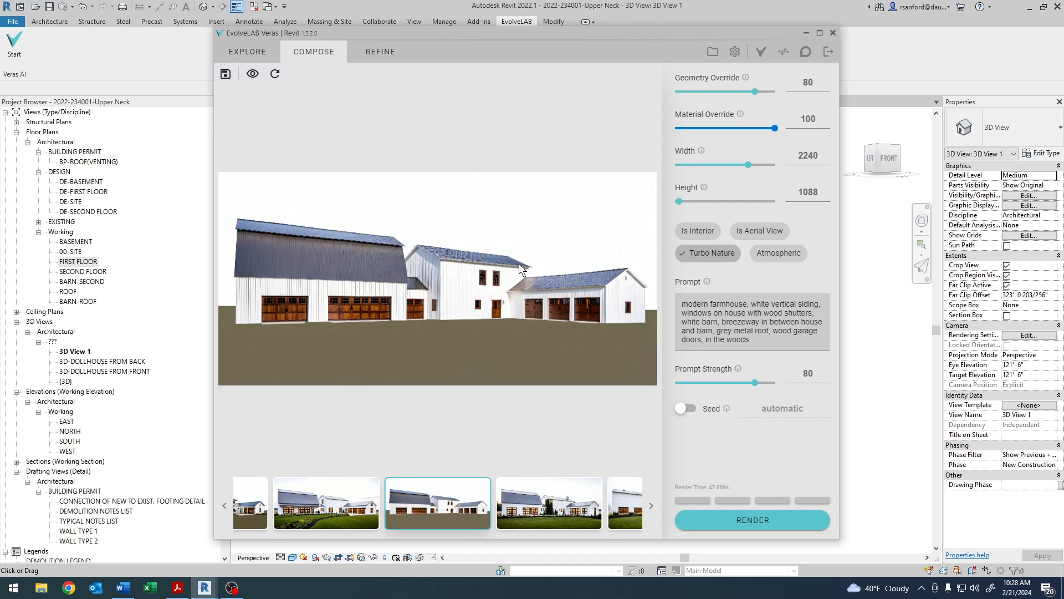
pyautogui.click(521, 518)
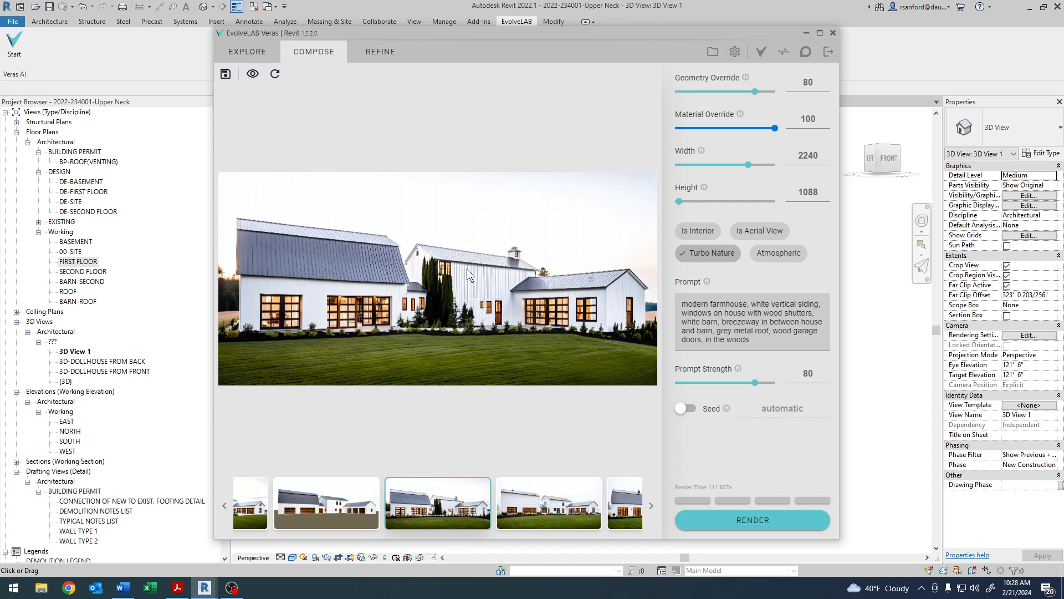
# - Review the renderings made with both Turbo Nature and Atmospheric enabled, comparing their siding, cupolas, garage doors, driveway and landscaping
pyautogui.click(540, 518)
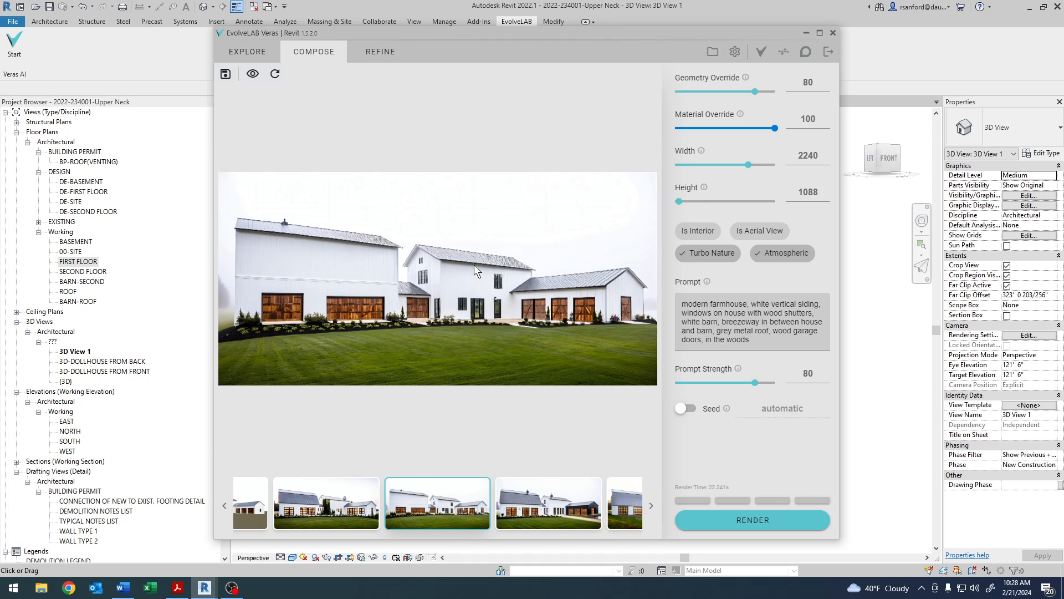
pyautogui.click(527, 514)
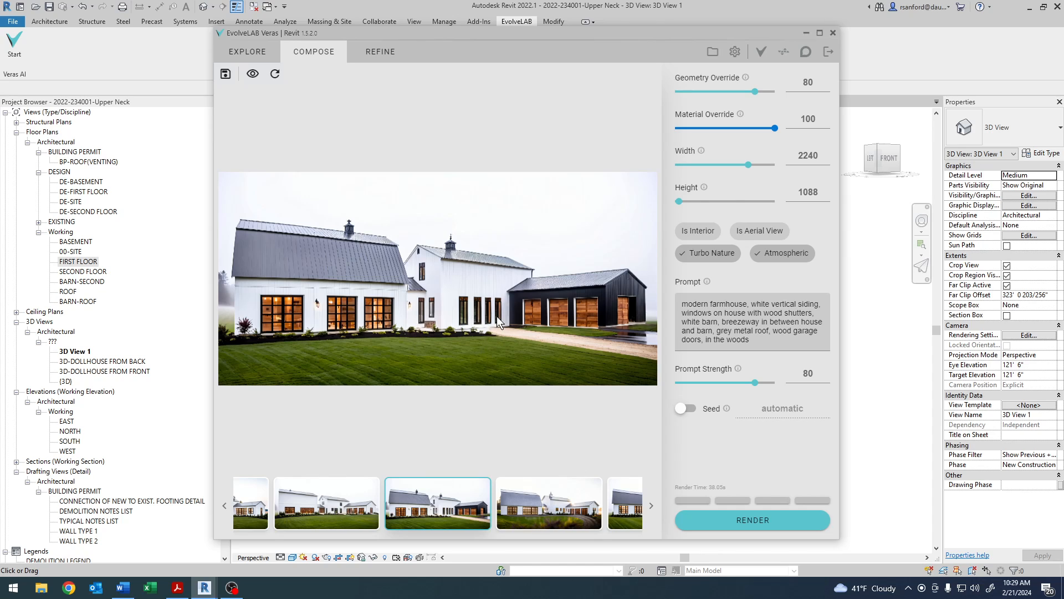
pyautogui.click(533, 521)
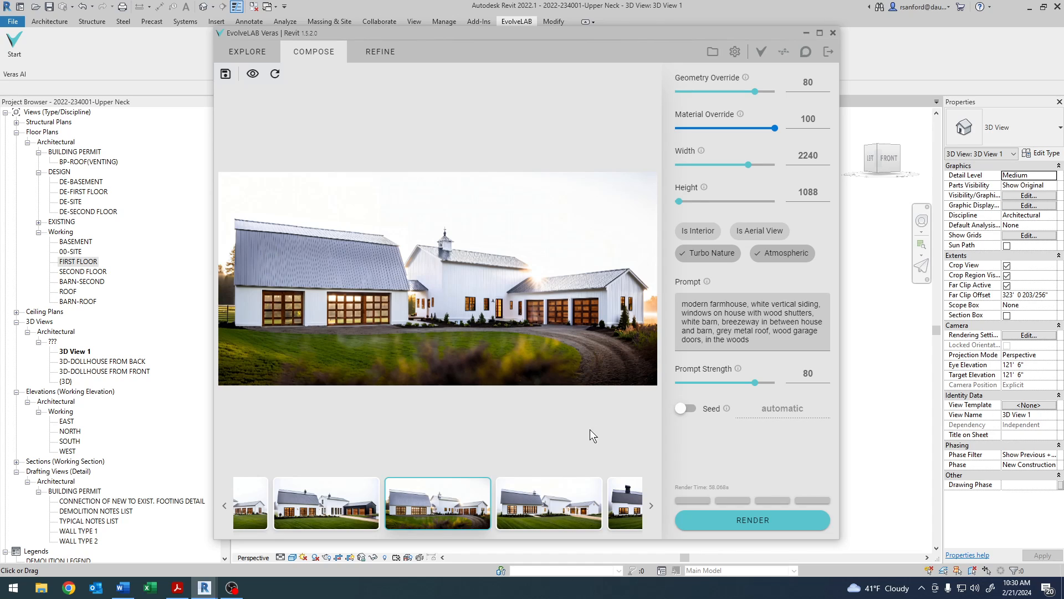
pyautogui.click(563, 524)
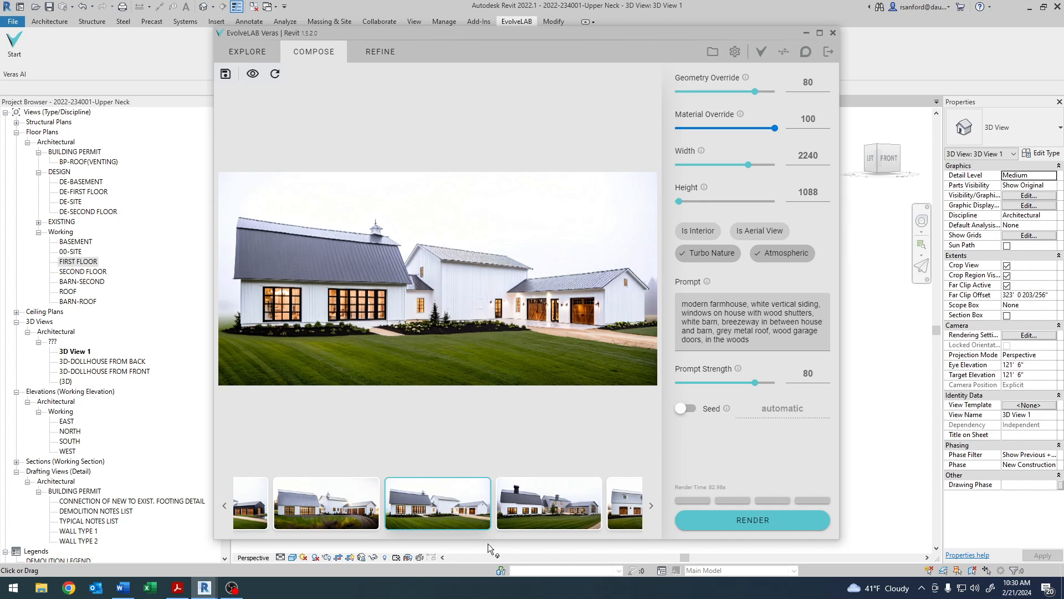
# - Examine each rendering whose prompt adds "asphalt shingle roof on barn", through the last one, checking roof material, barn openings, garage doors and ground
pyautogui.click(553, 517)
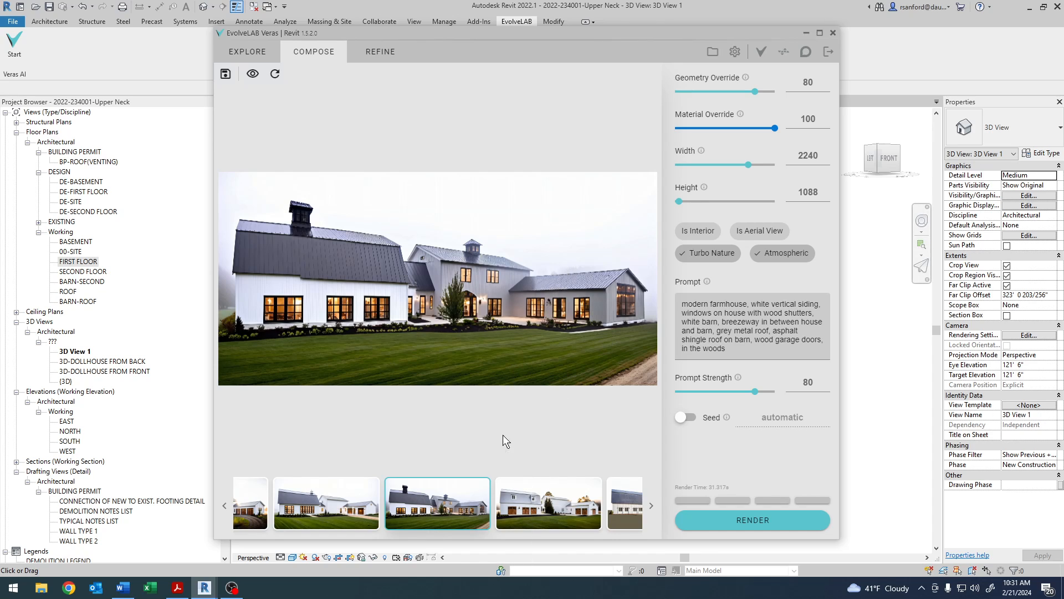
pyautogui.click(547, 515)
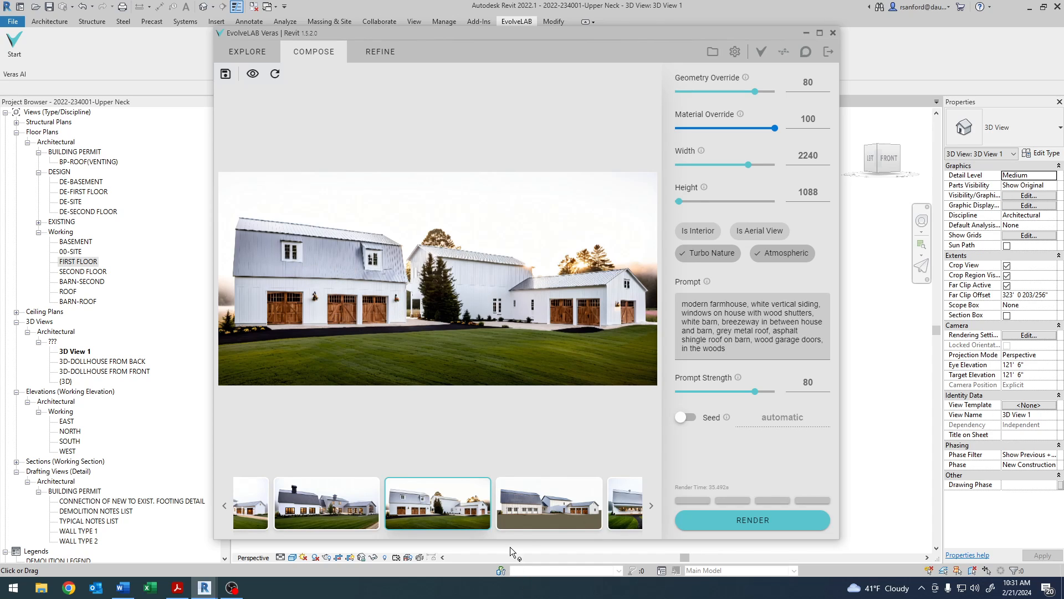
pyautogui.click(524, 505)
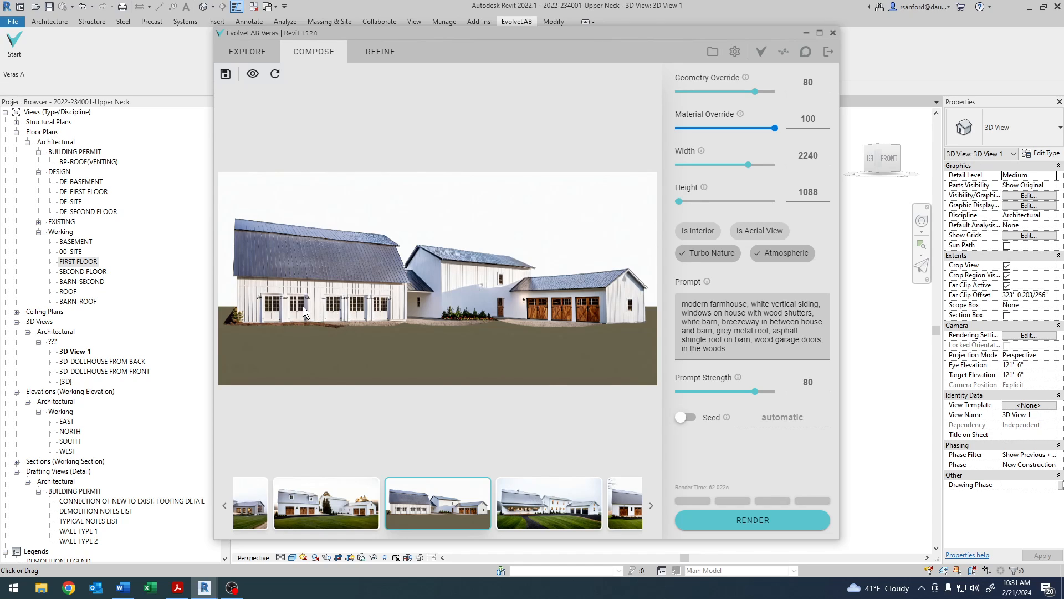
pyautogui.click(531, 515)
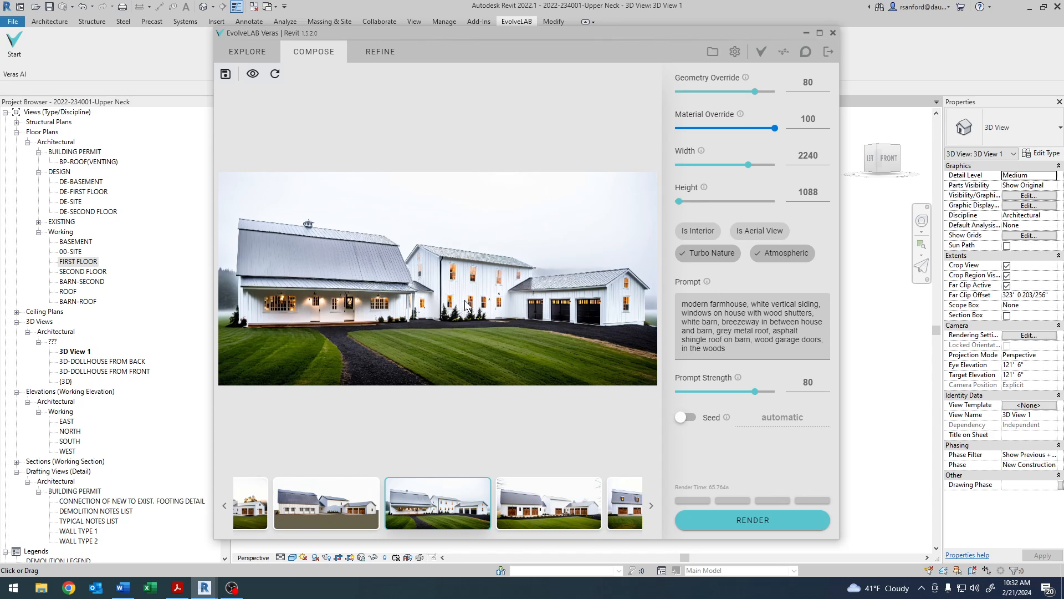
pyautogui.click(534, 518)
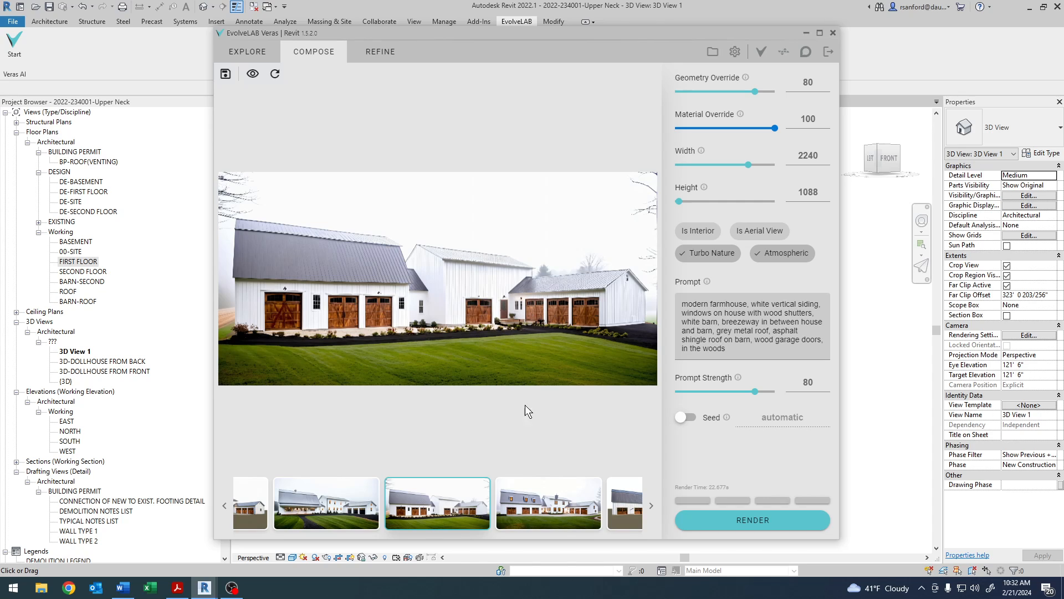
pyautogui.click(553, 526)
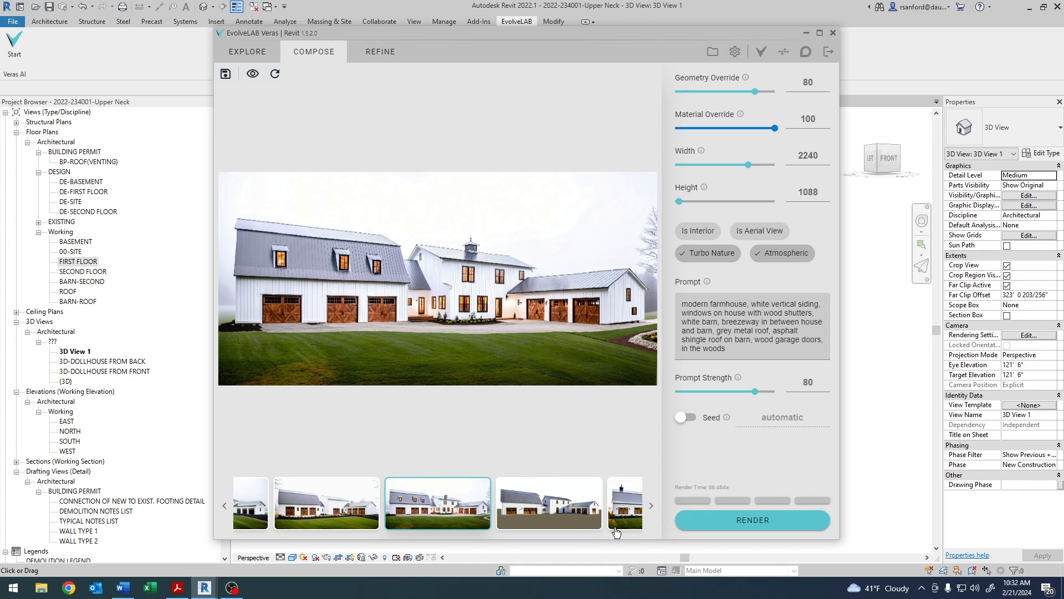
pyautogui.click(565, 527)
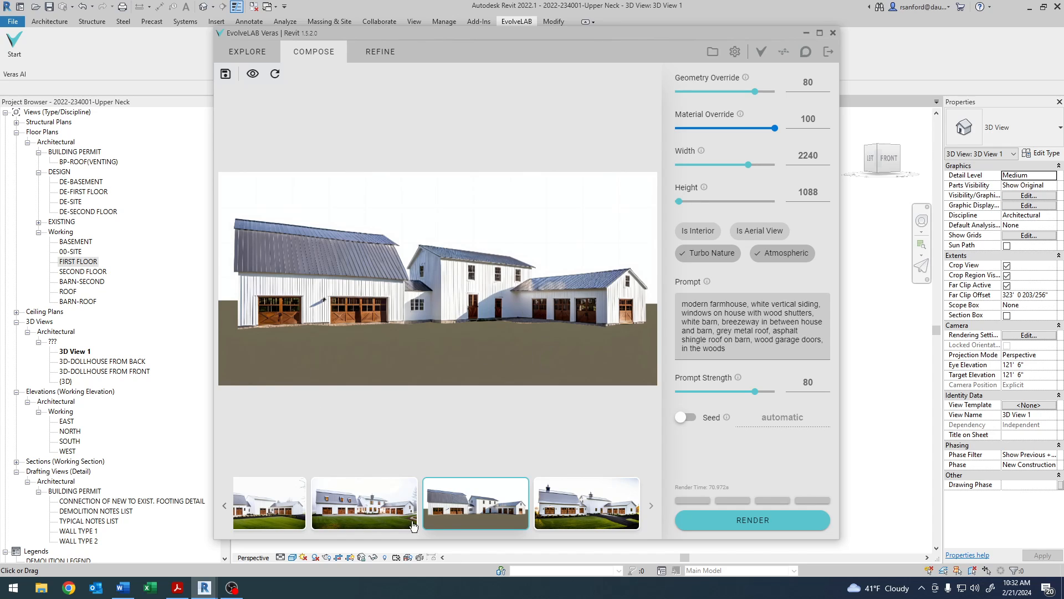
pyautogui.click(557, 514)
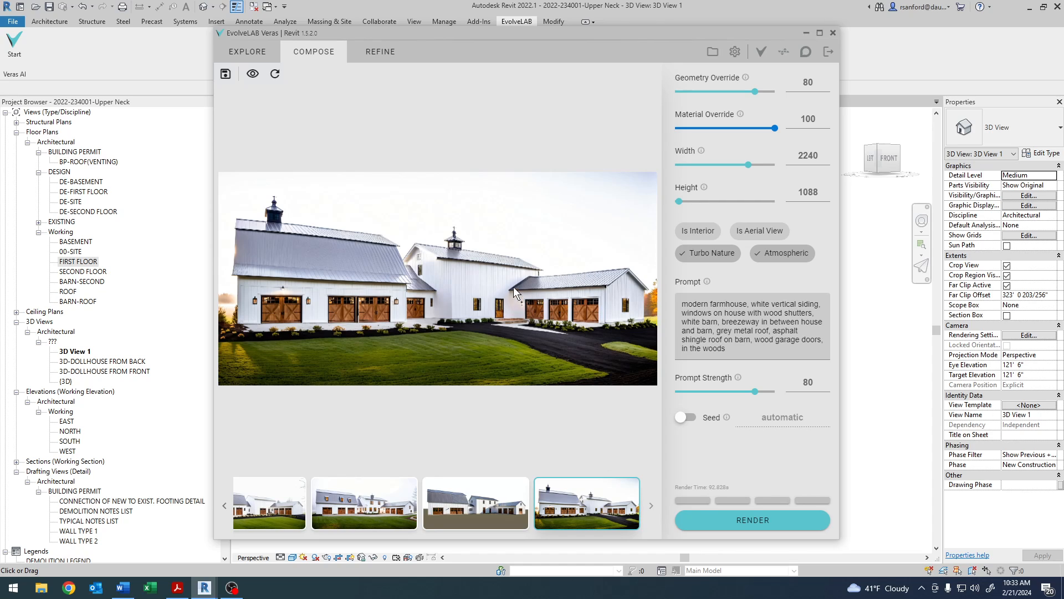
# - Revisit the asphalt shingle prompt renderings in reverse order, back to the one with a dark barn roof and grey house, to compare the options
pyautogui.click(486, 519)
pyautogui.click(413, 517)
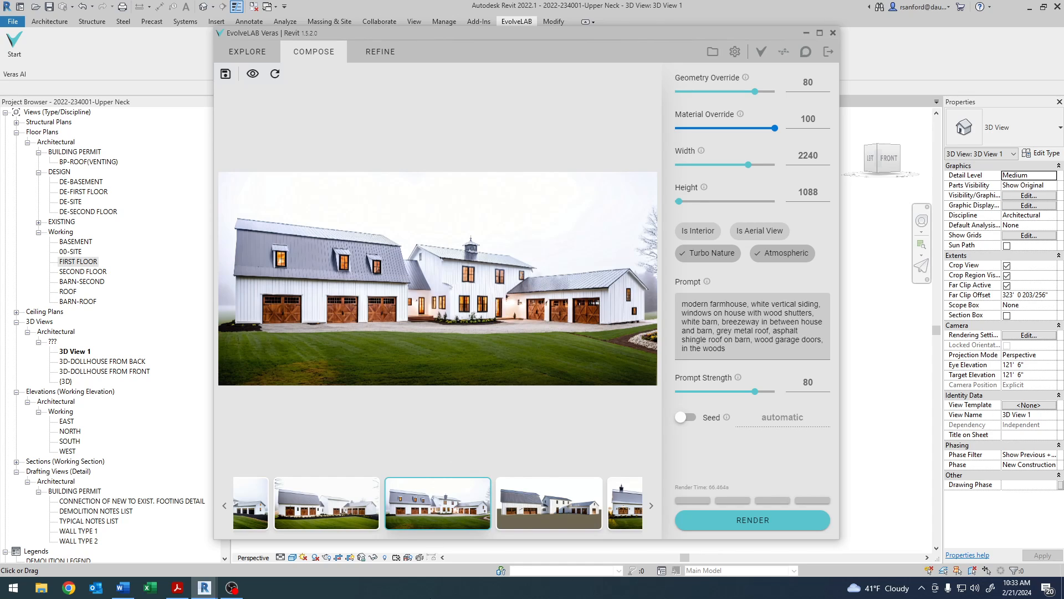
pyautogui.click(318, 510)
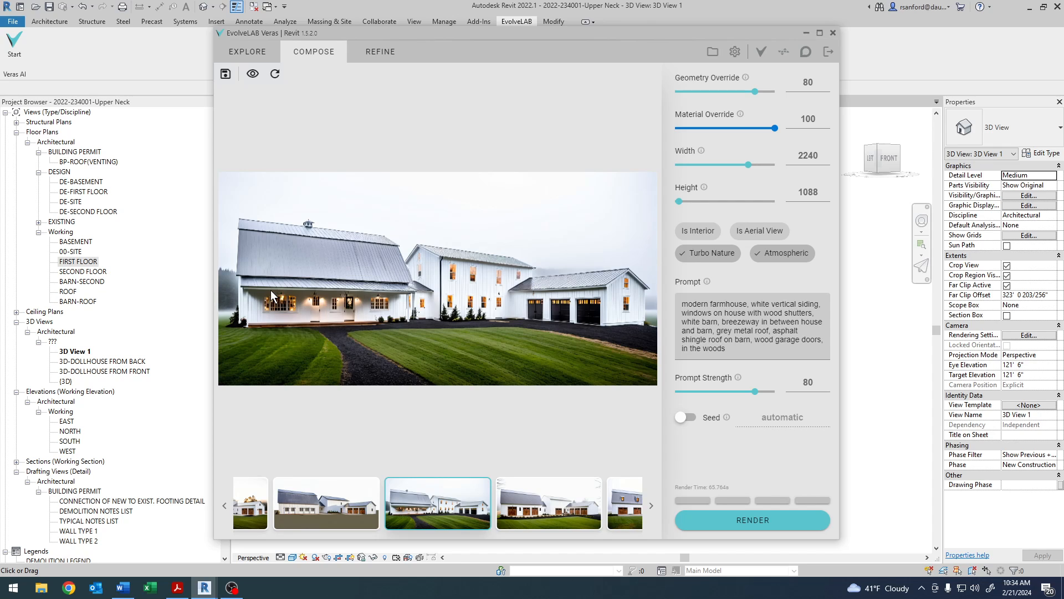
pyautogui.click(322, 517)
pyautogui.click(340, 509)
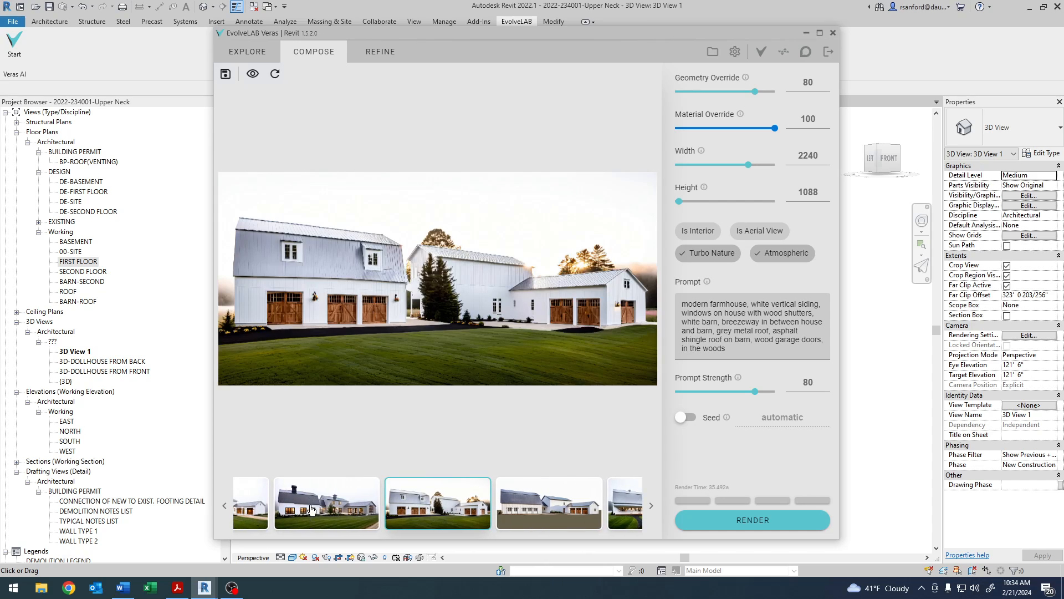
pyautogui.click(319, 506)
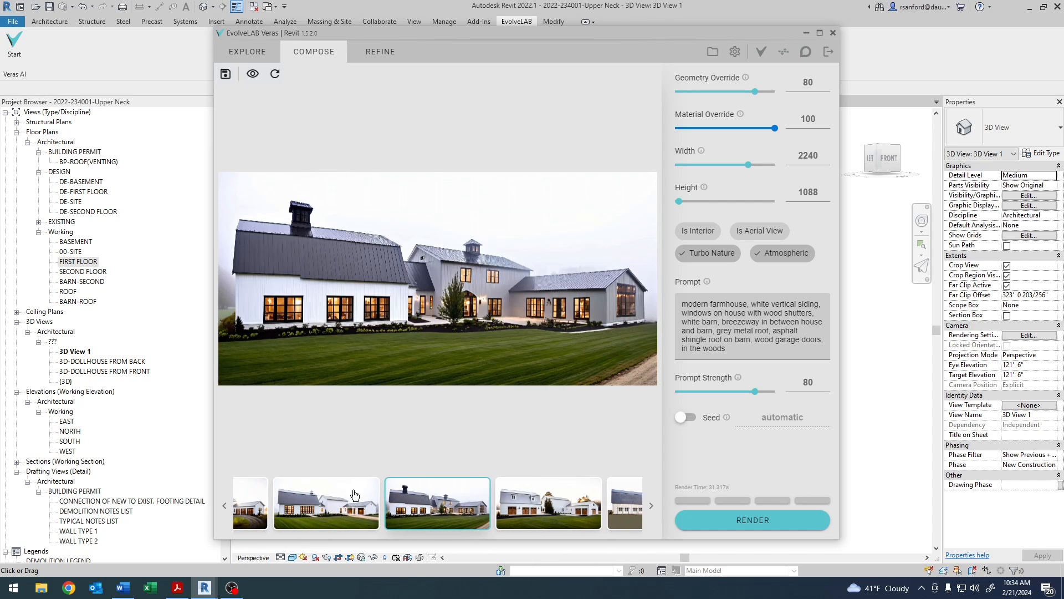